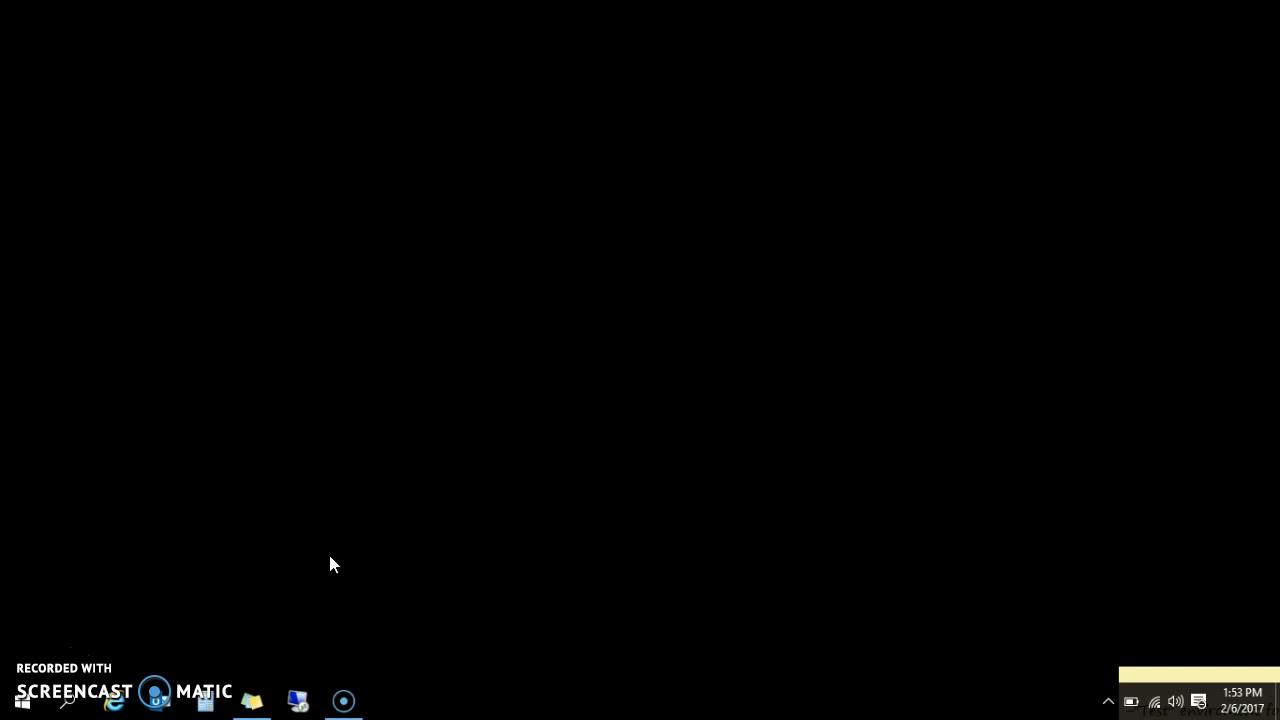
Step: Launch the SmartPage_TS-03 remote app from the jump list and sign in with the account password
right_click(298, 700)
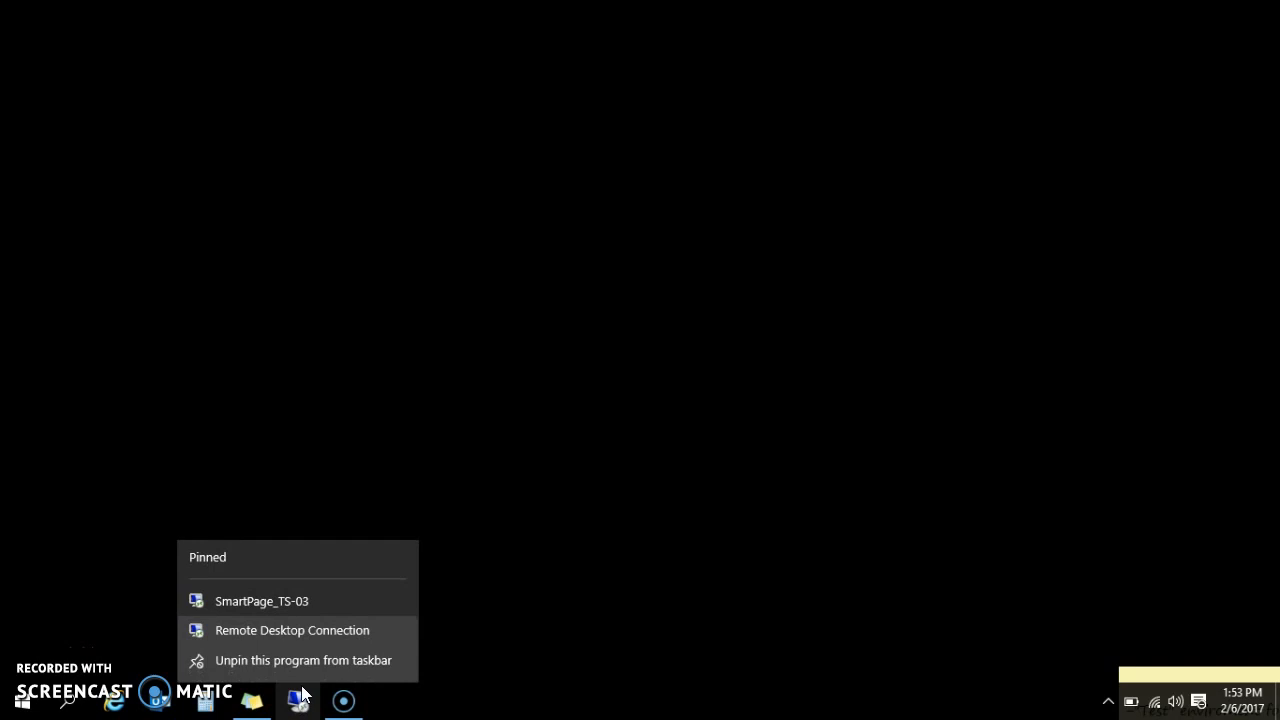
click(272, 600)
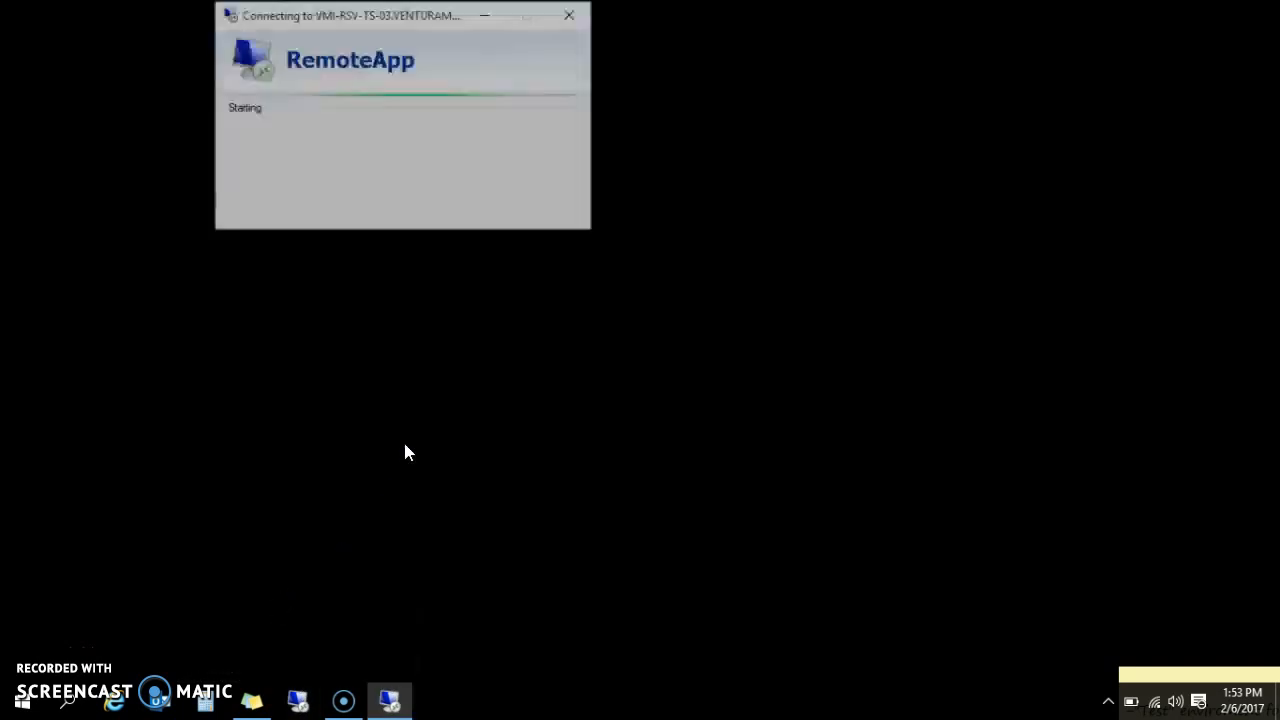
text(**************)
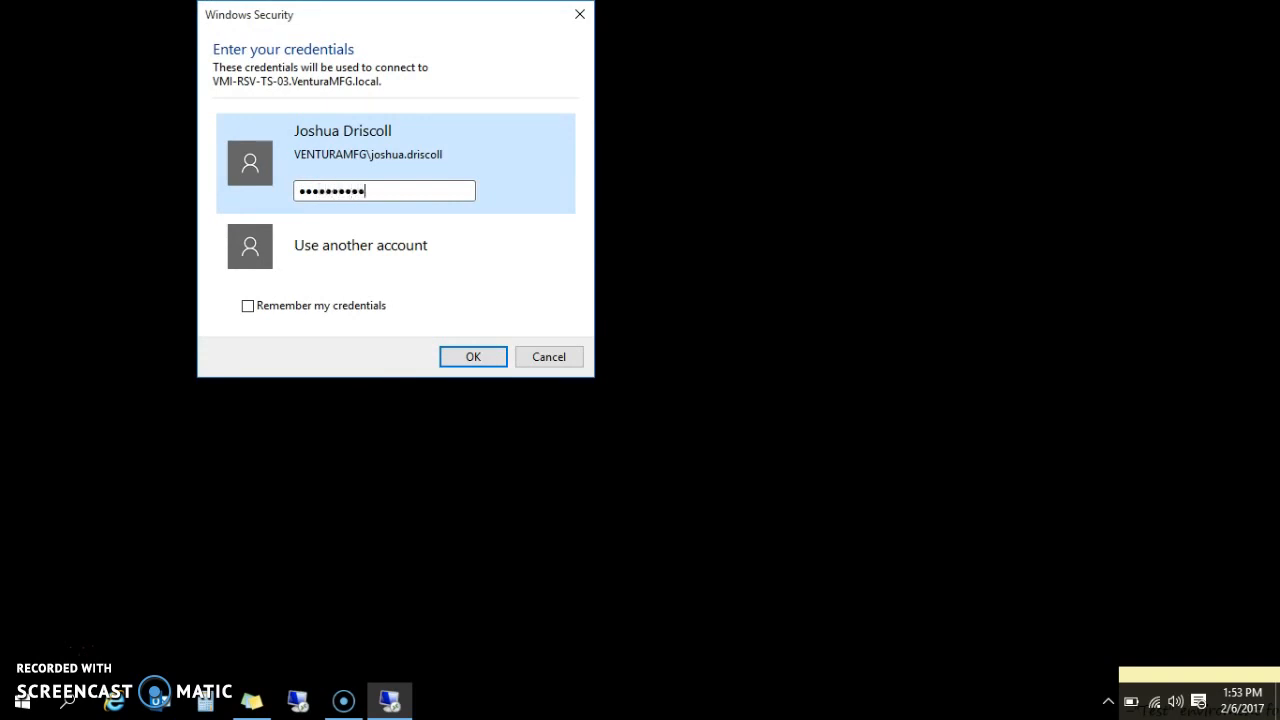
key(Return)
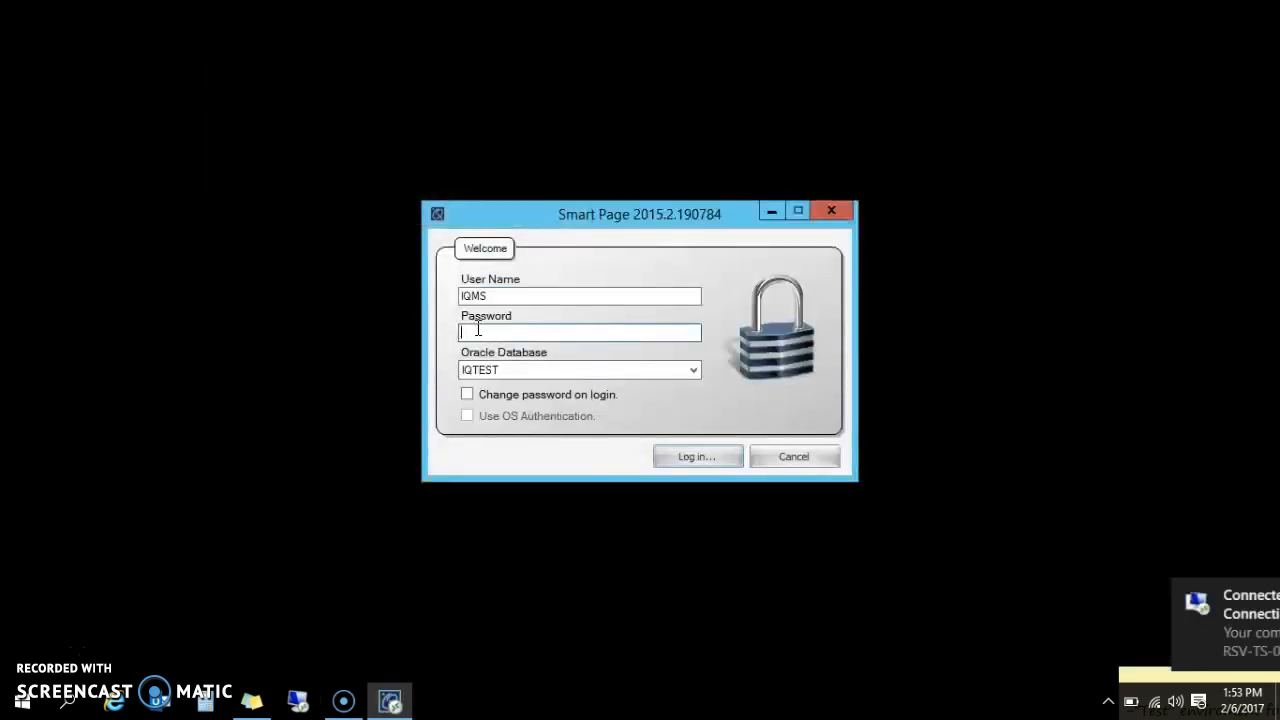
Step: Enter the user's password in the Smart Page login to open the IQTEST database
text(****)
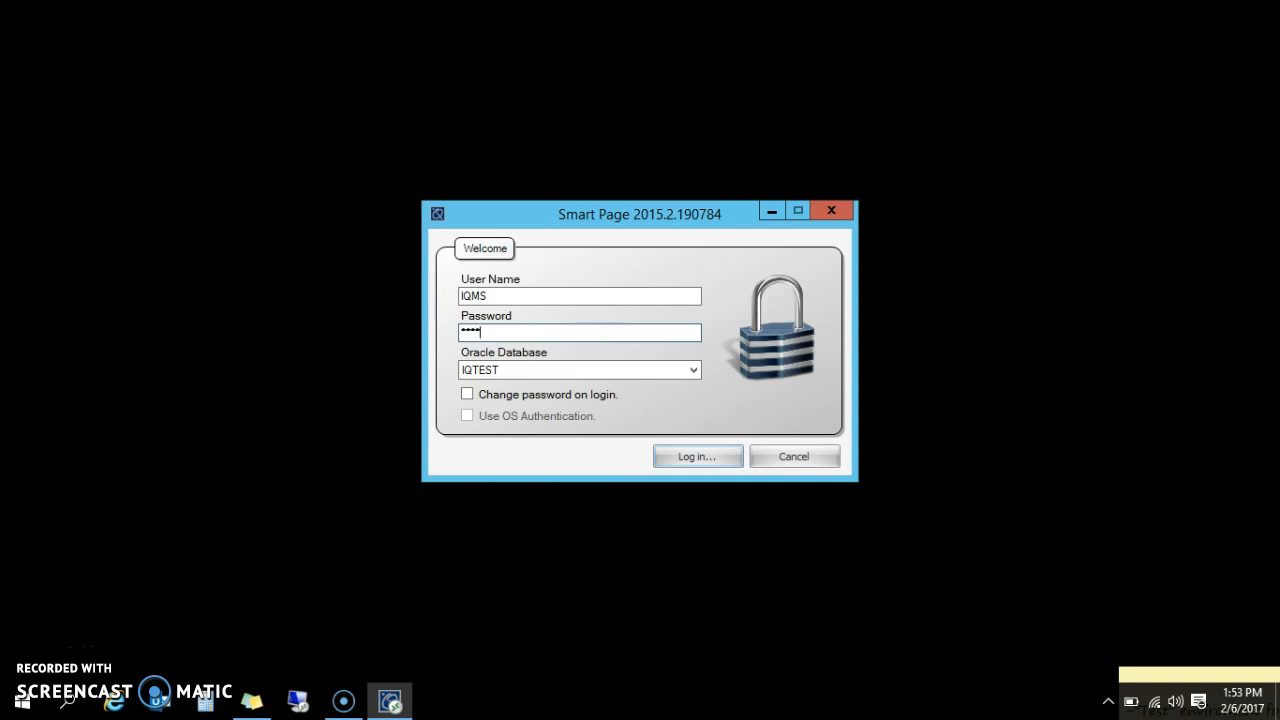
key(Return)
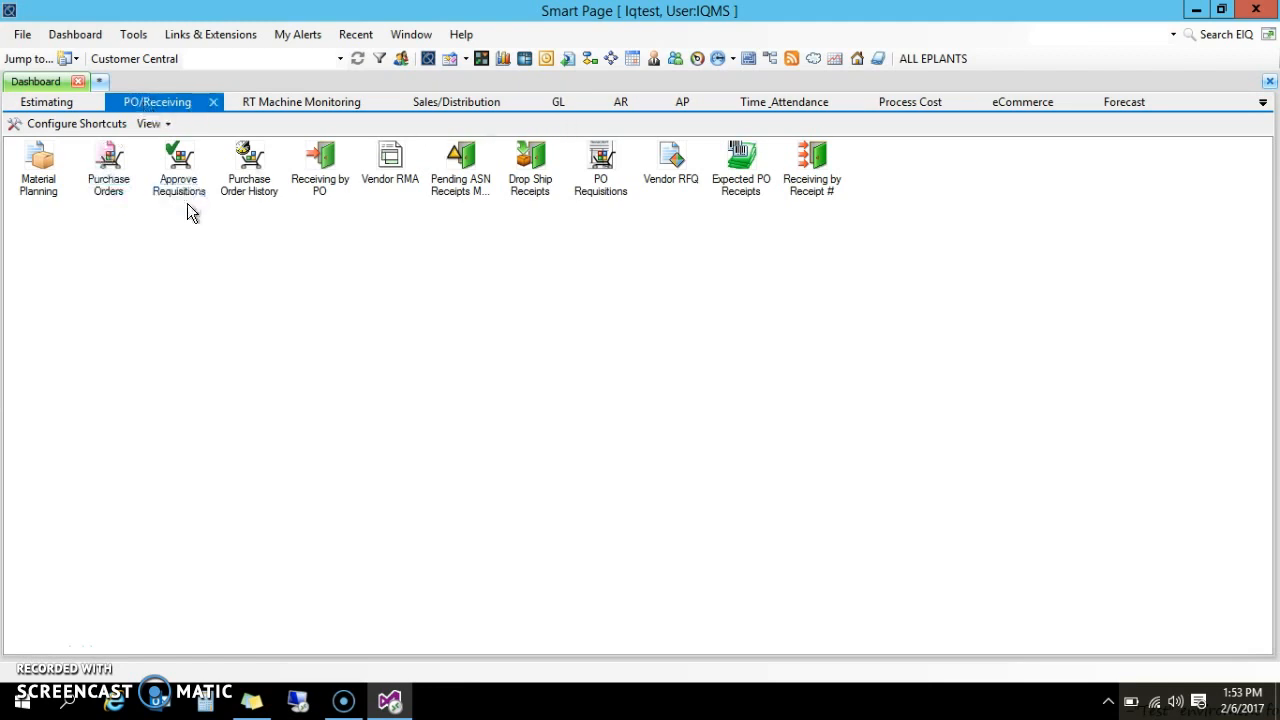
Step: Launch Receiving by PO from the PO/Receiving dashboard to get the PO Pick List
click(330, 186)
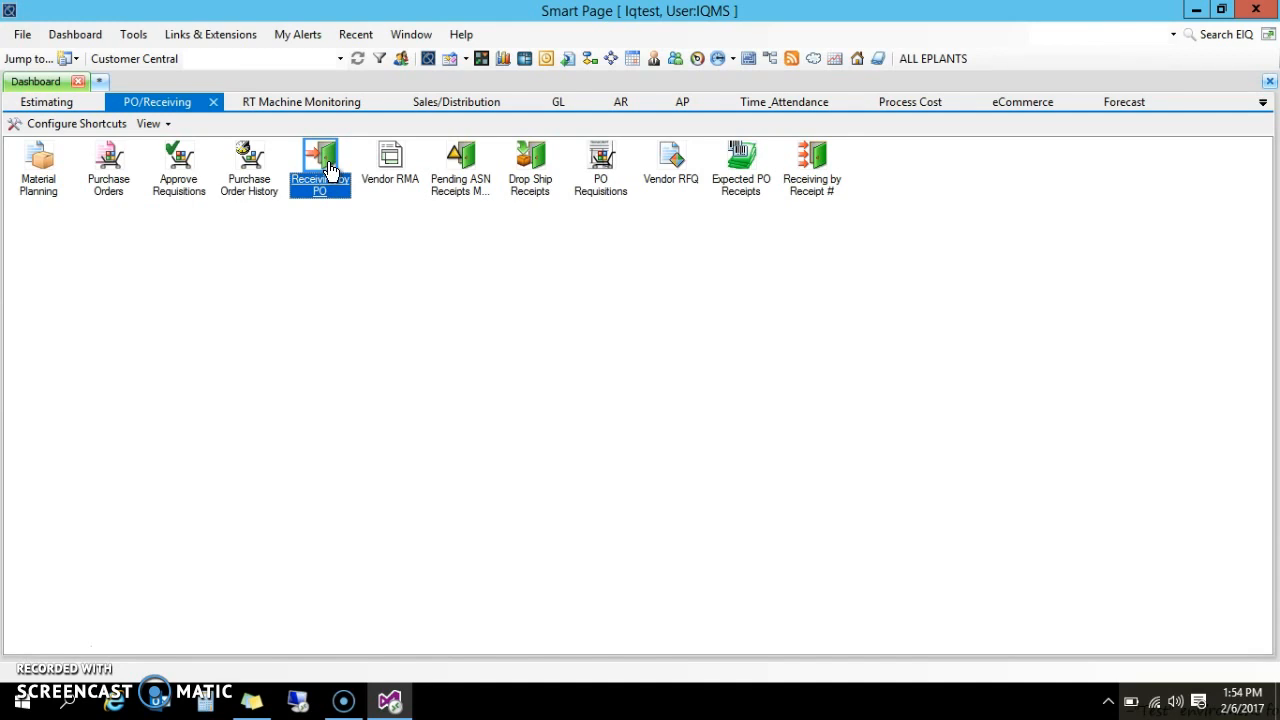
double_click(330, 170)
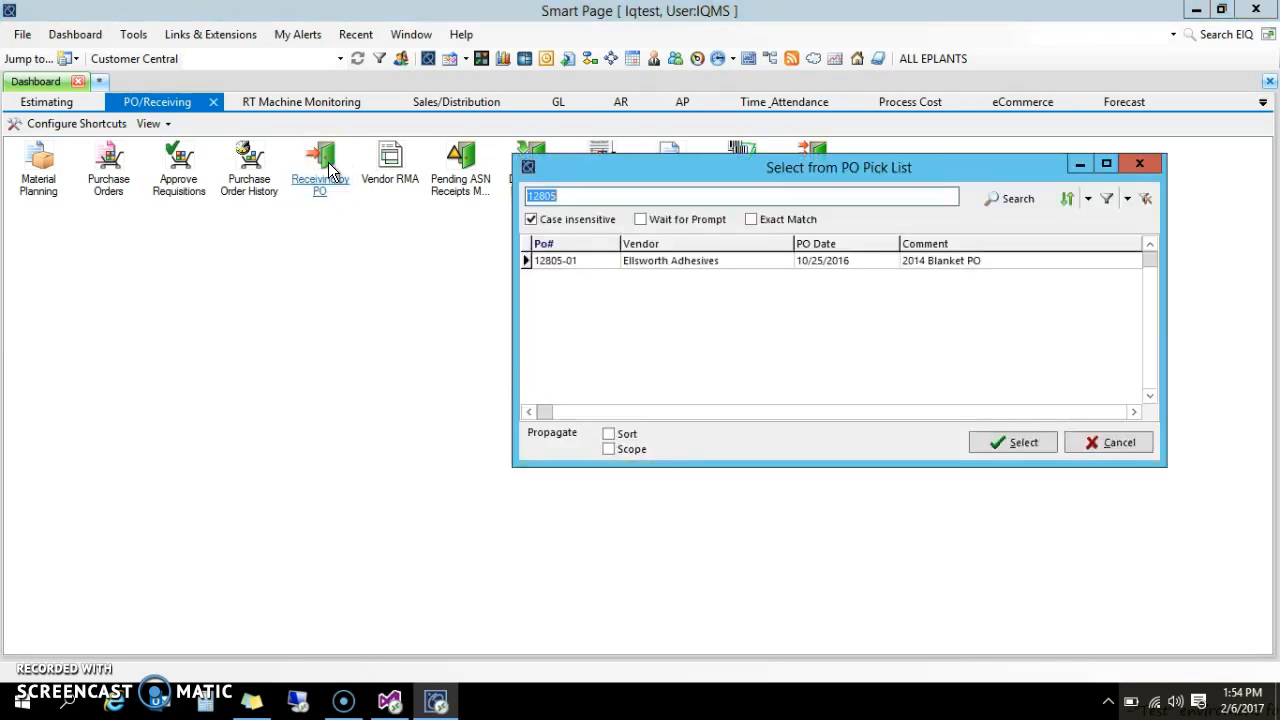
Step: Search the PO Pick List for 12805 and select PO 12805-01 for receiving
click(583, 197)
key(BackSpace)
key(BackSpace)
key(BackSpace)
key(BackSpace)
key(BackSpace)
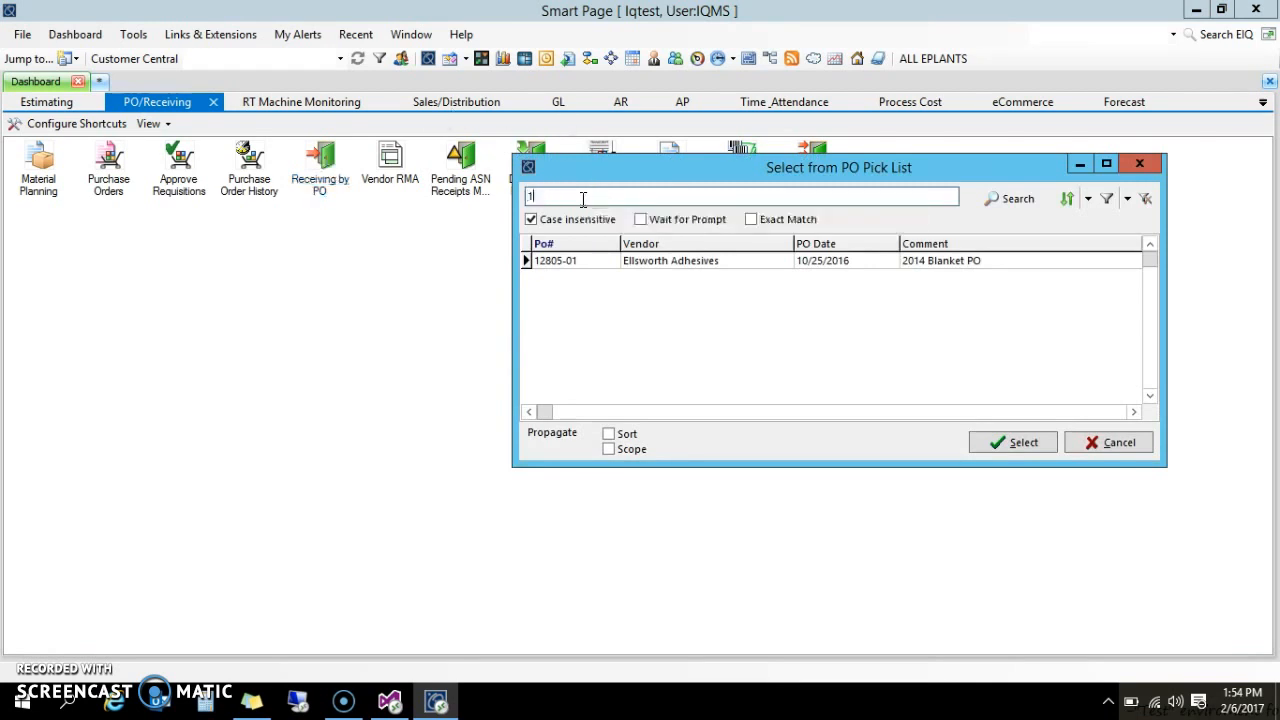
text(12805)
key(Return)
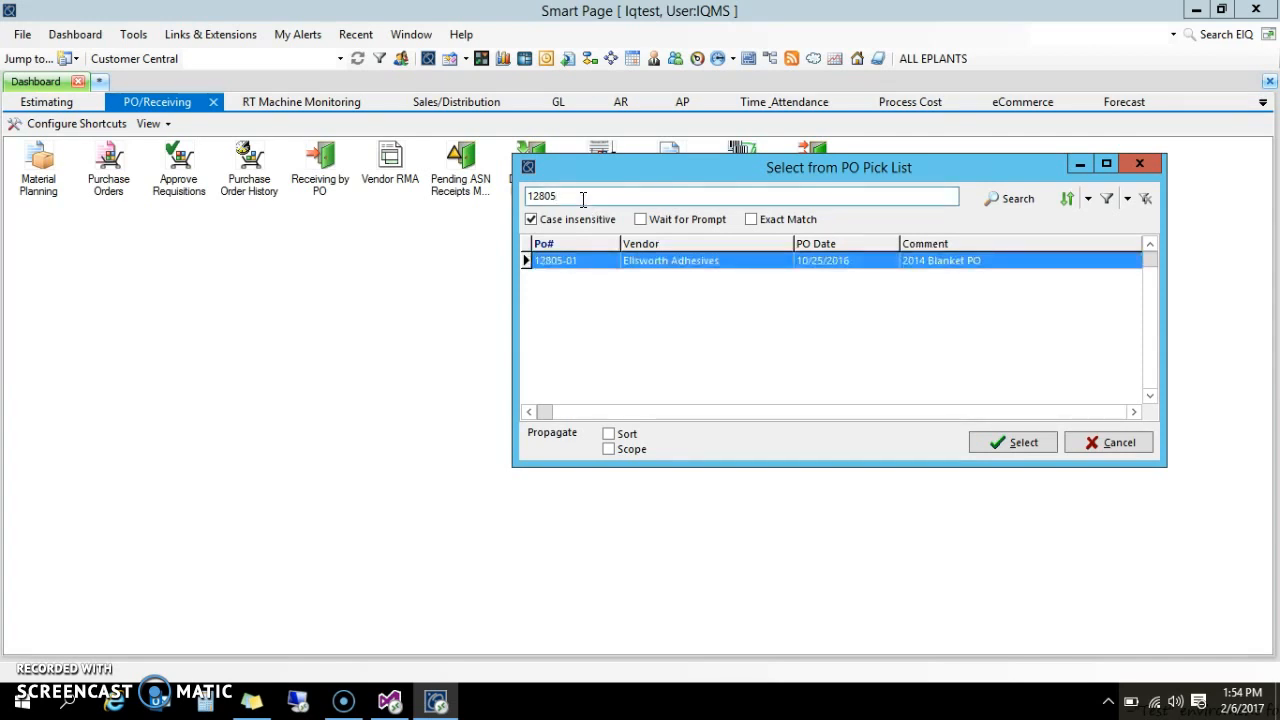
click(1018, 442)
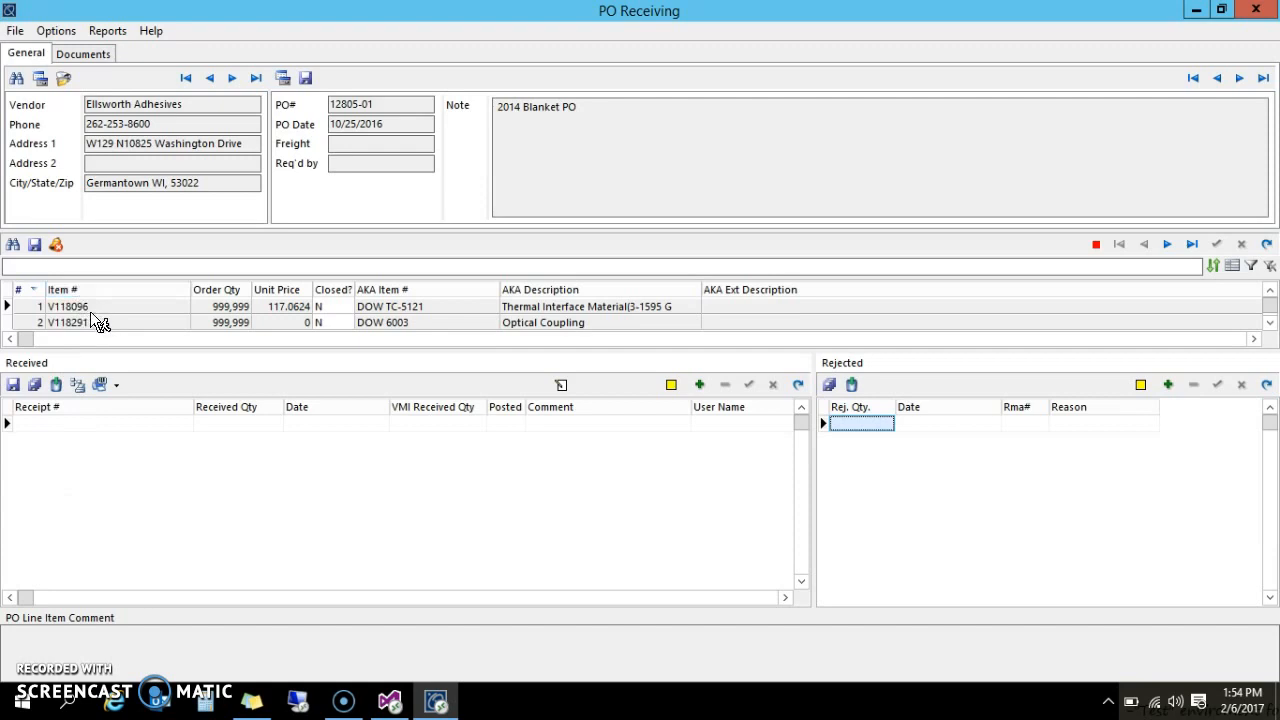
Step: Search the PO Detail Pick List for V118302 and select that Optical Silicone MS-1002 line
click(13, 247)
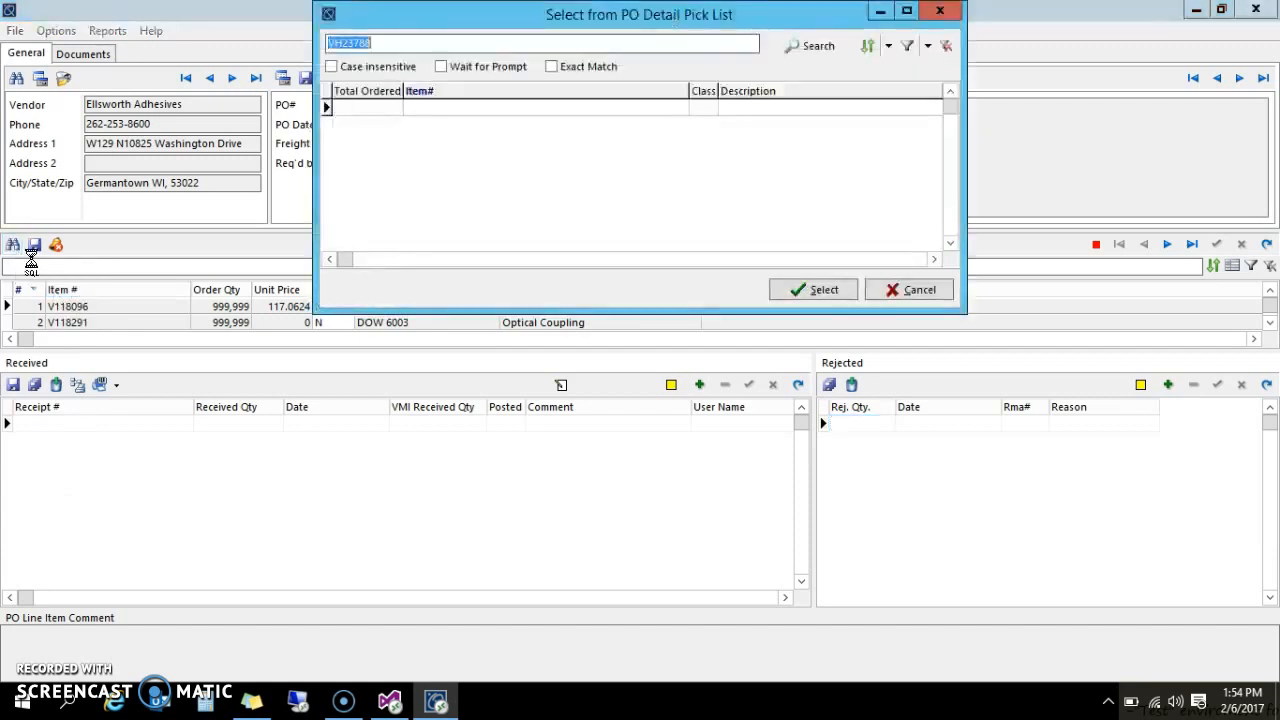
text(V)
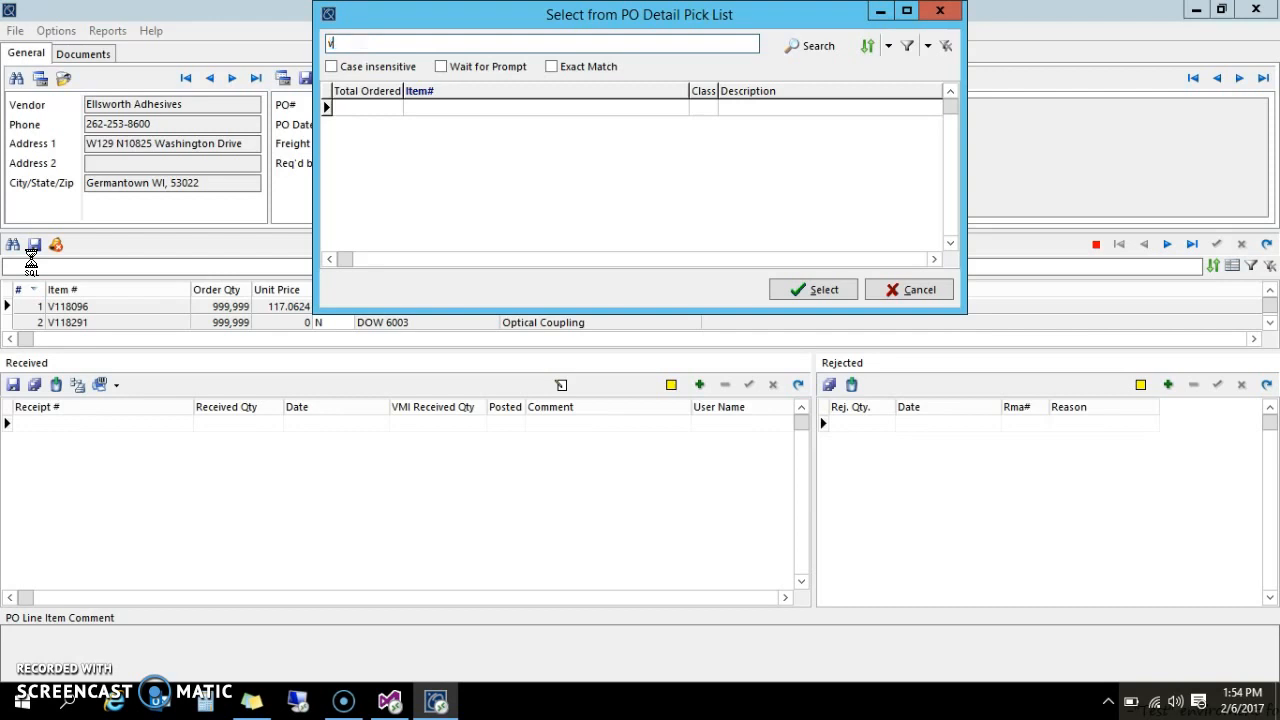
text(118302)
key(Return)
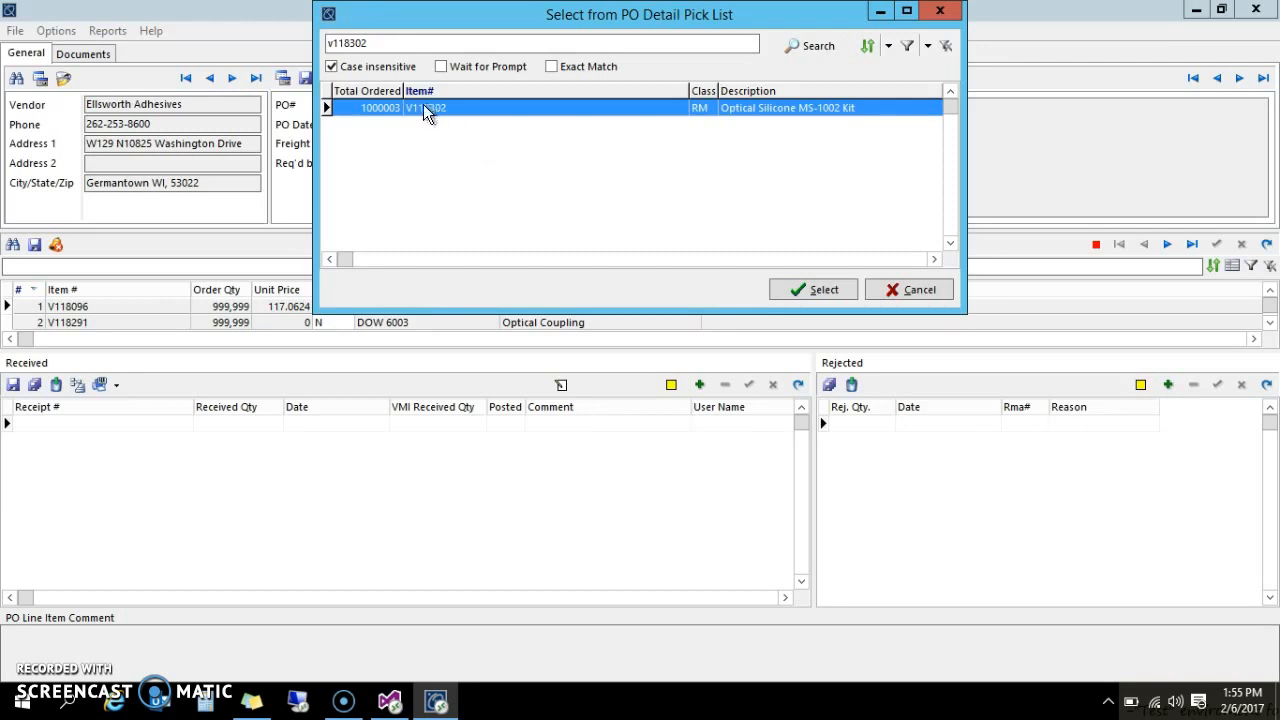
click(806, 293)
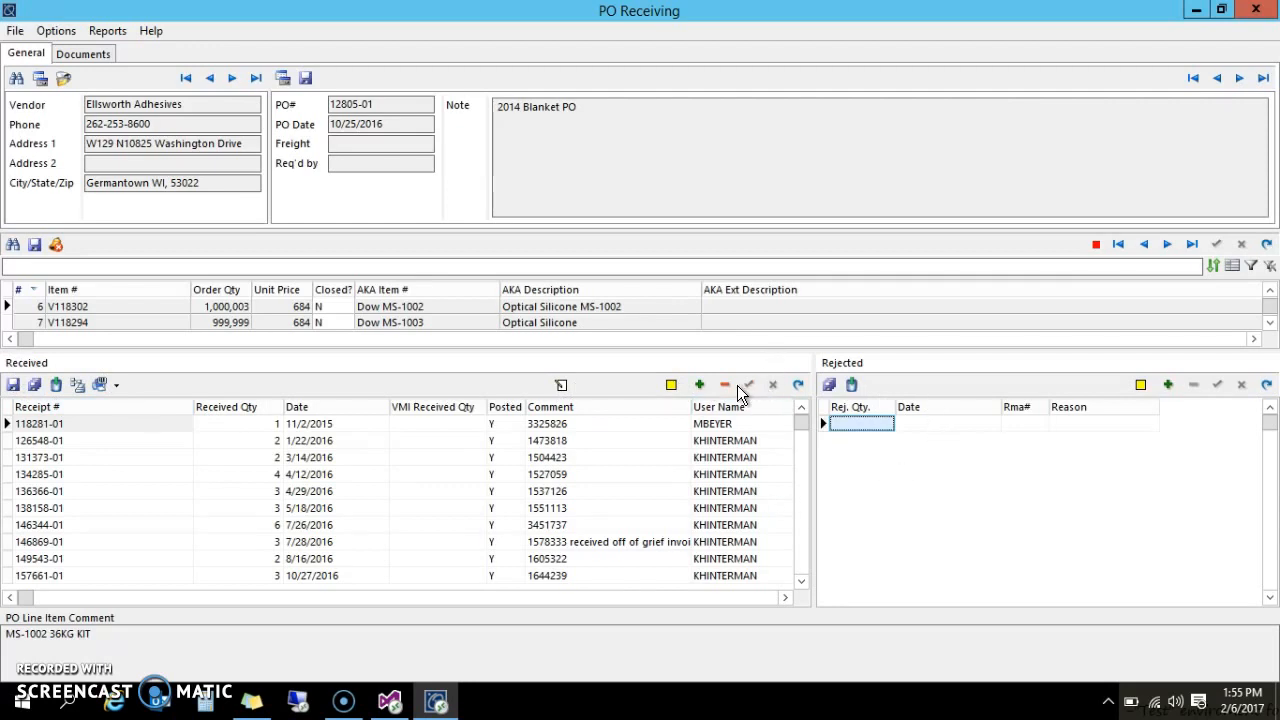
Step: Add a receipt row with Received Qty 1, date 2/6/2017 and comment 'test'
click(700, 386)
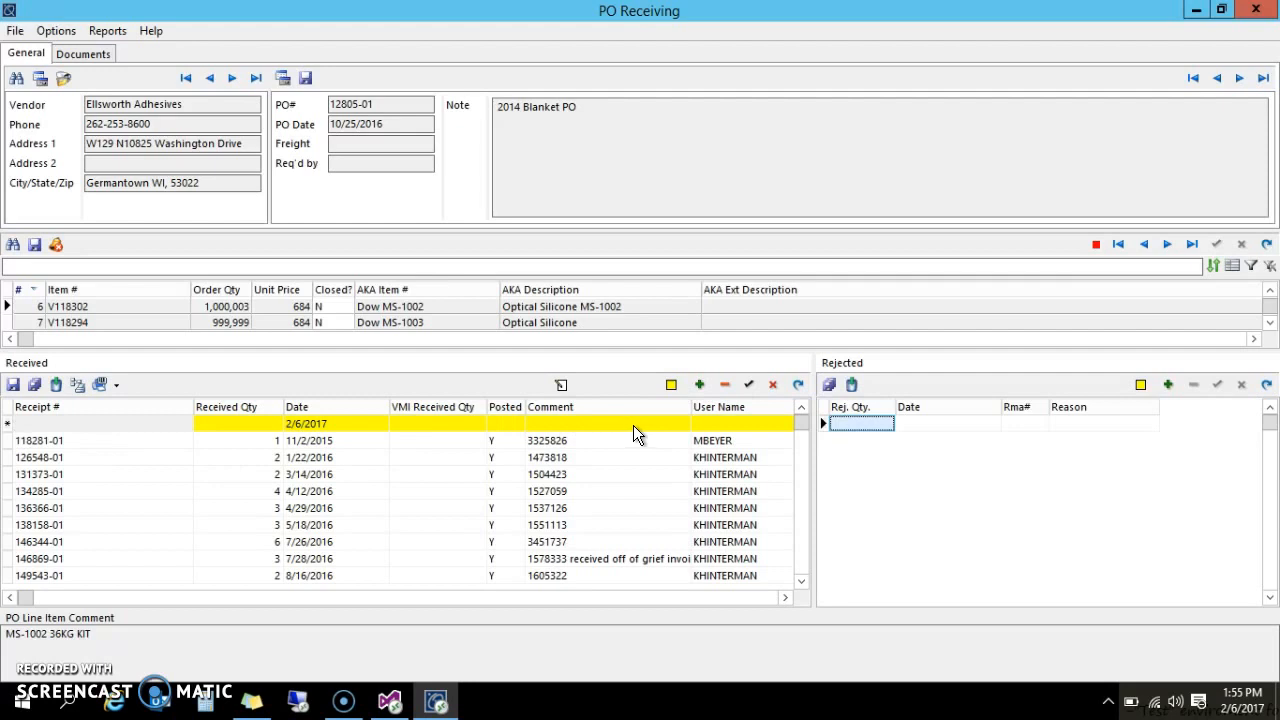
click(235, 424)
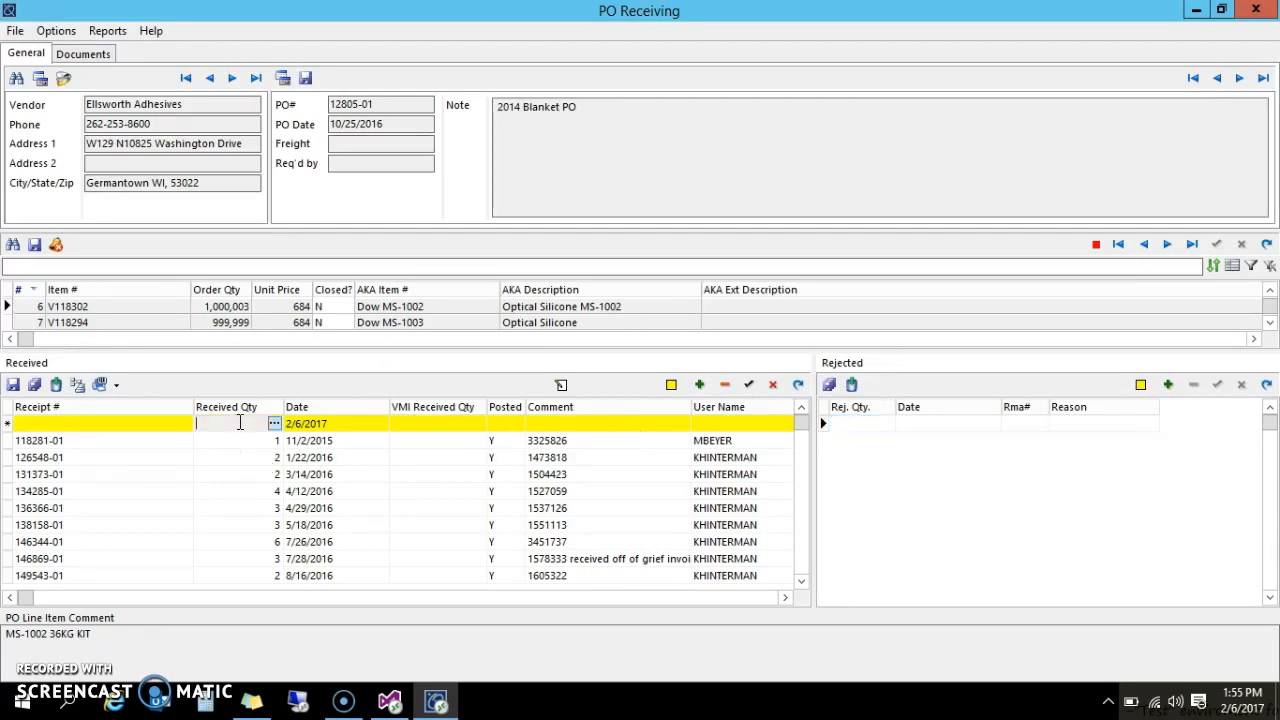
text(1)
click(306, 424)
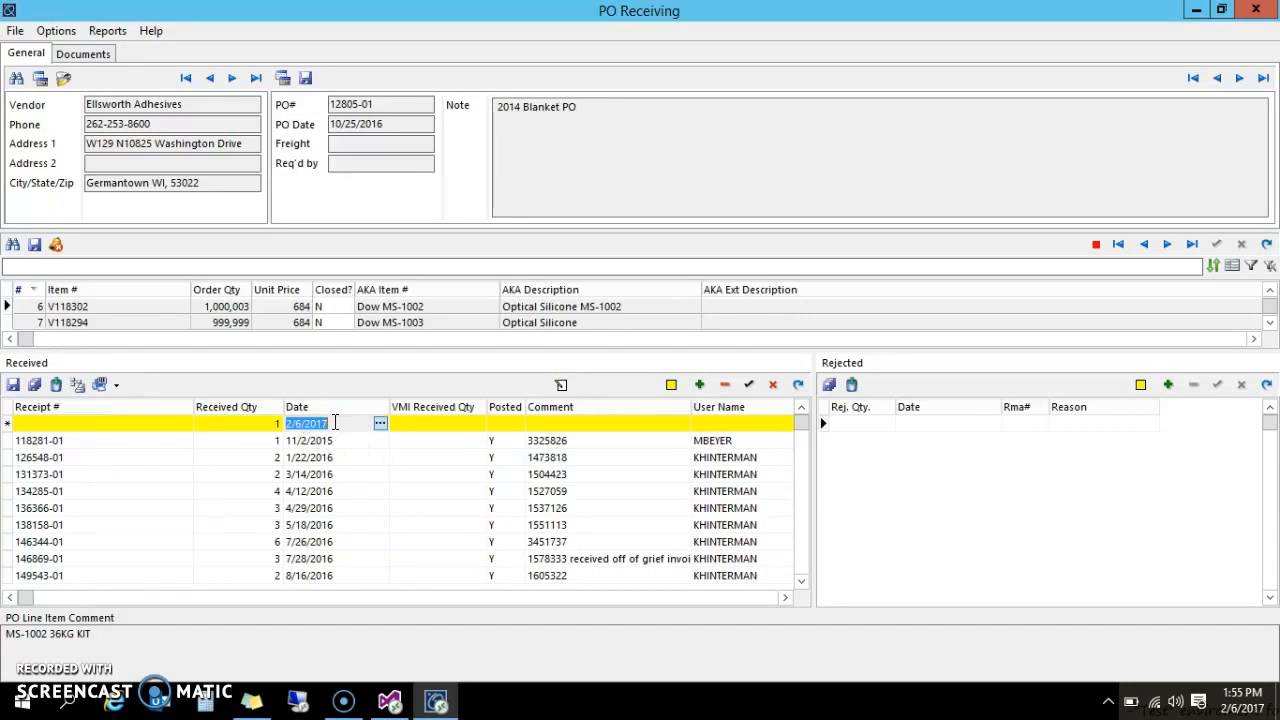
click(555, 424)
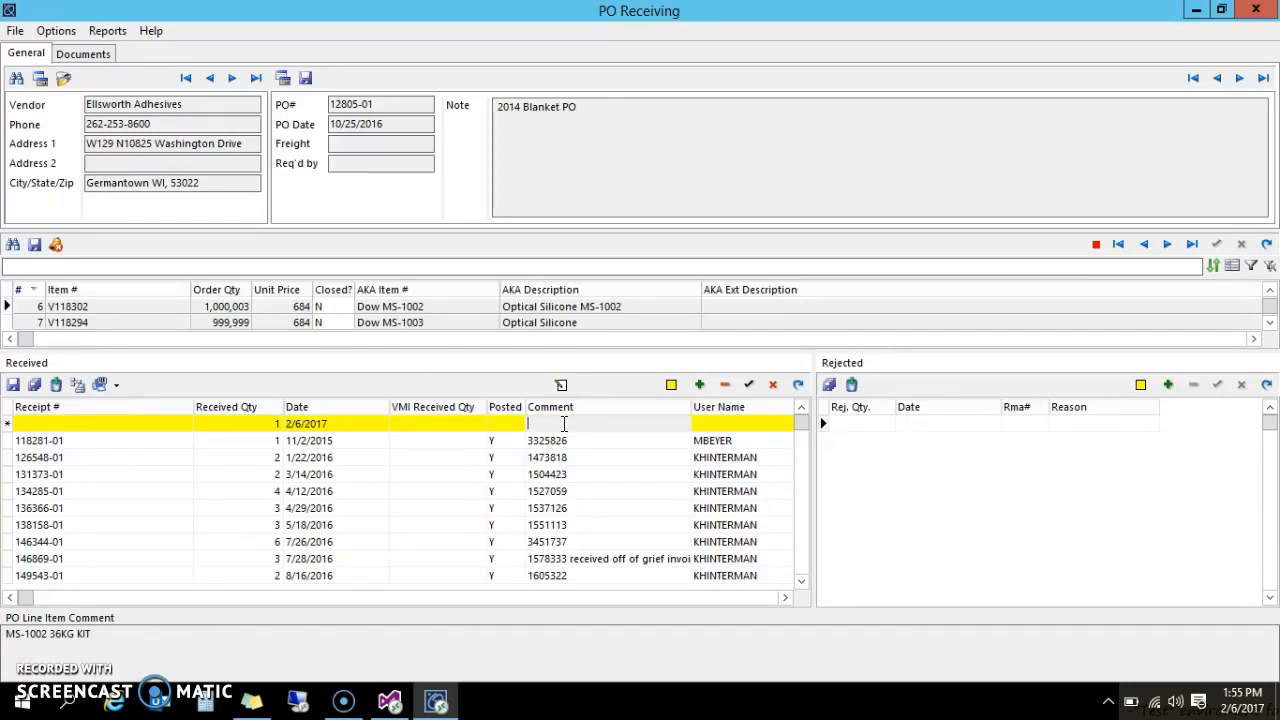
text(test)
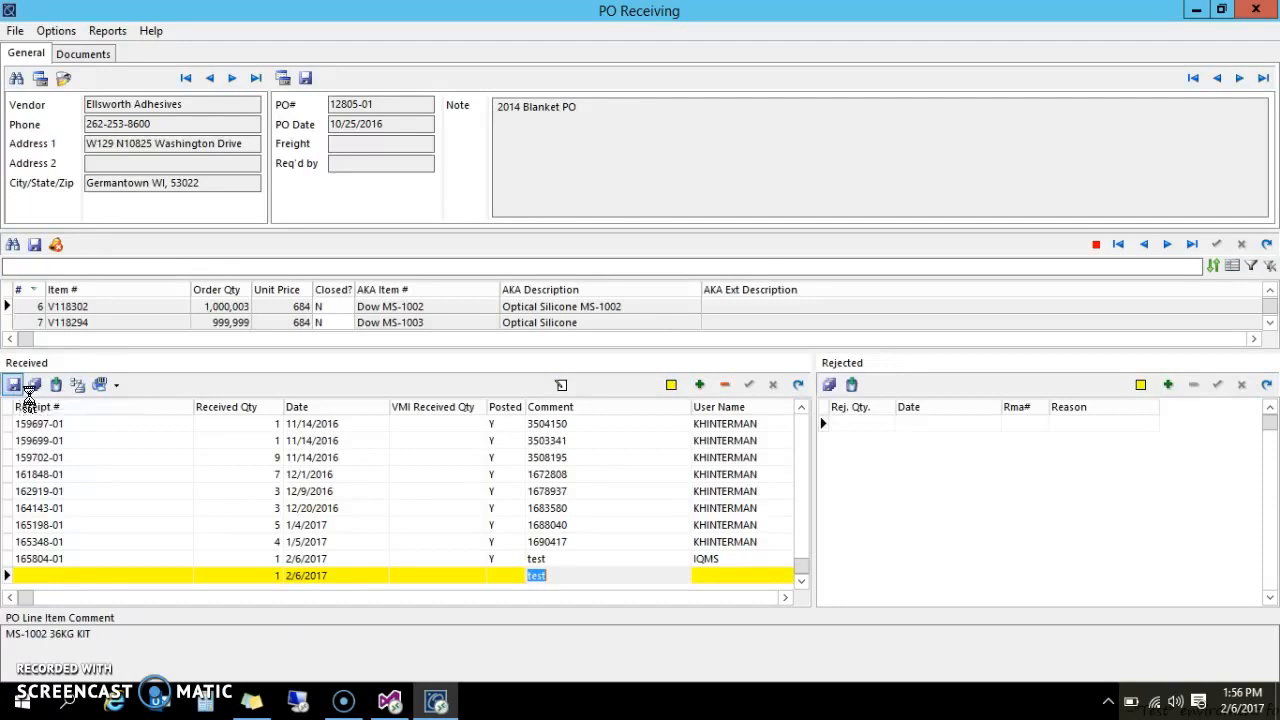
Step: Post the V118302 receipt into the PROD location
click(14, 386)
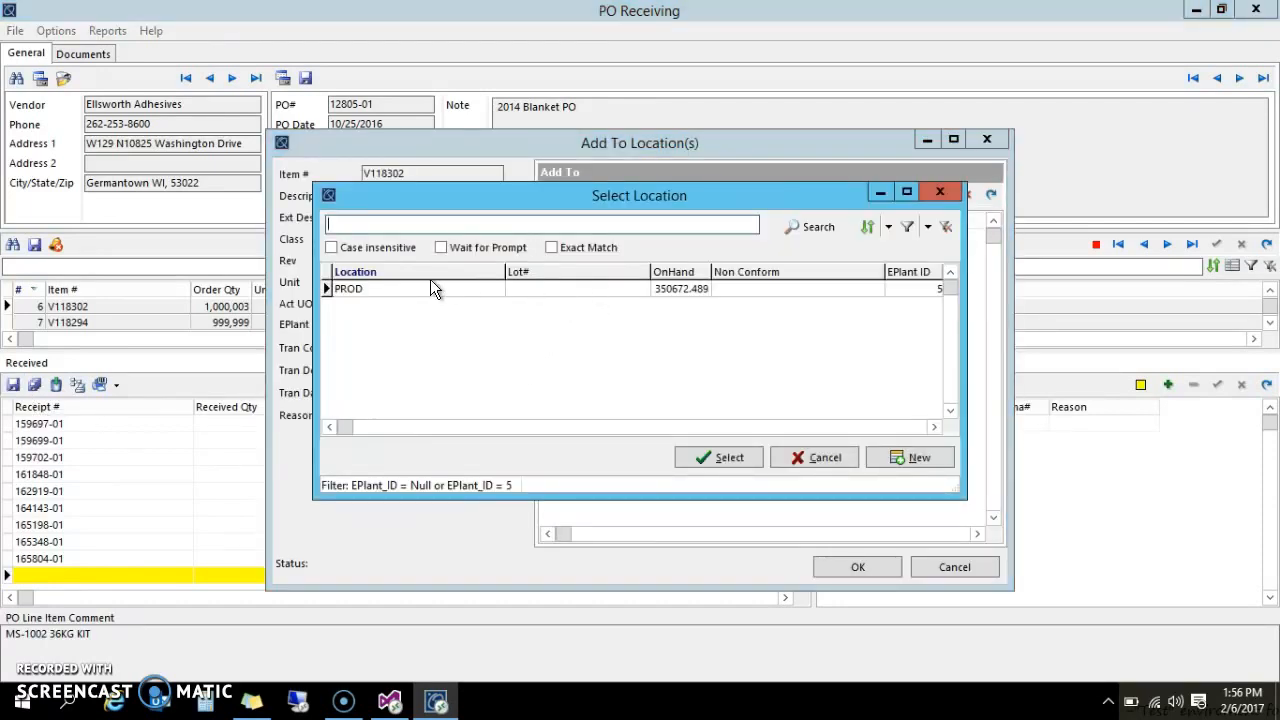
click(405, 292)
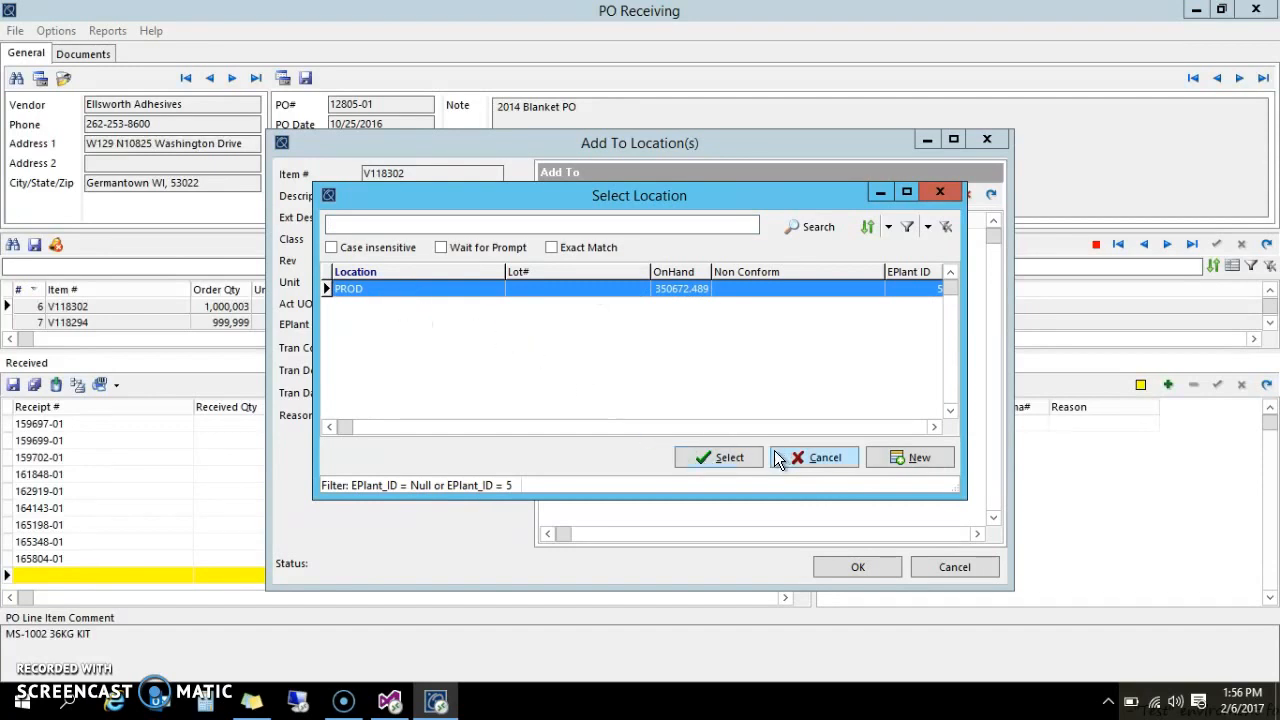
click(698, 459)
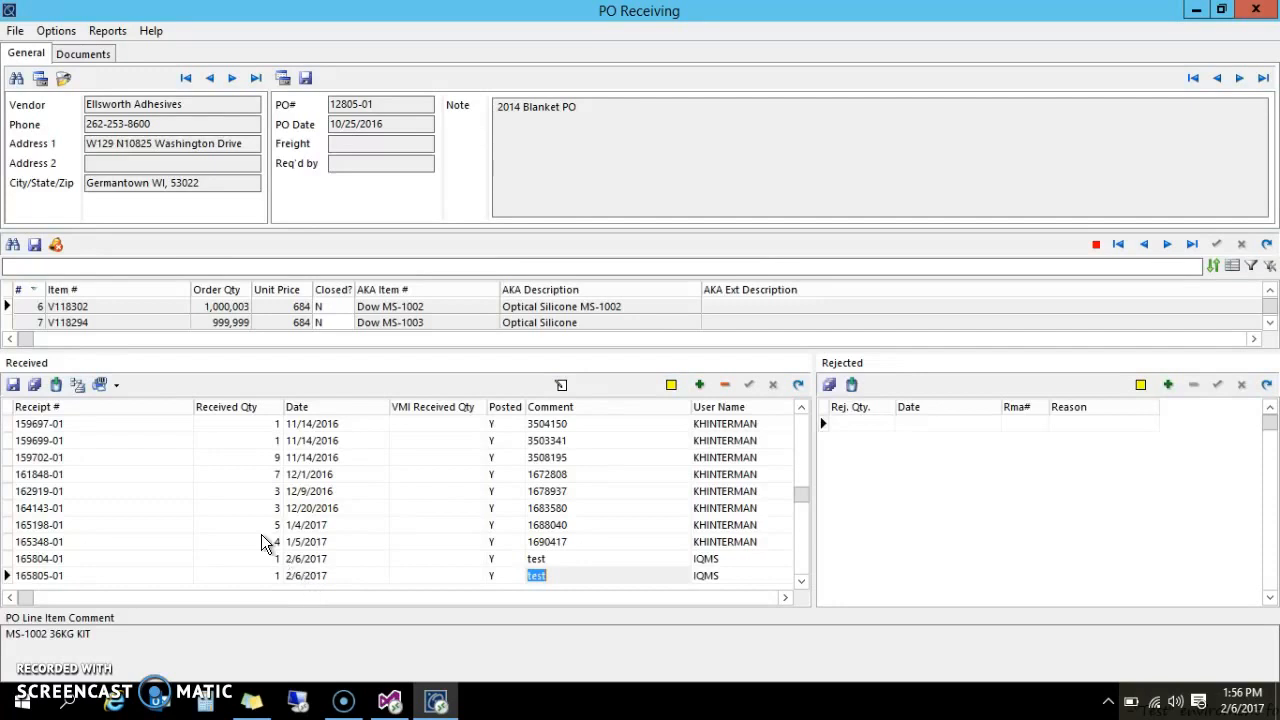
click(92, 322)
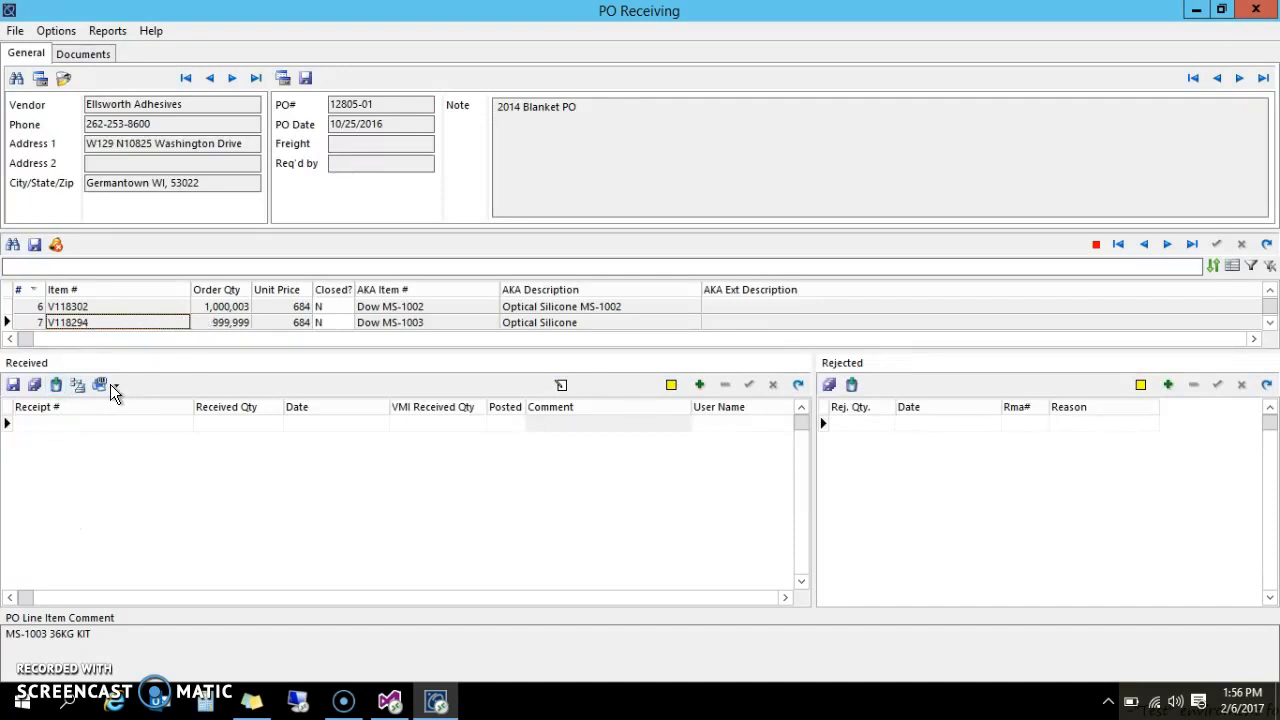
click(102, 306)
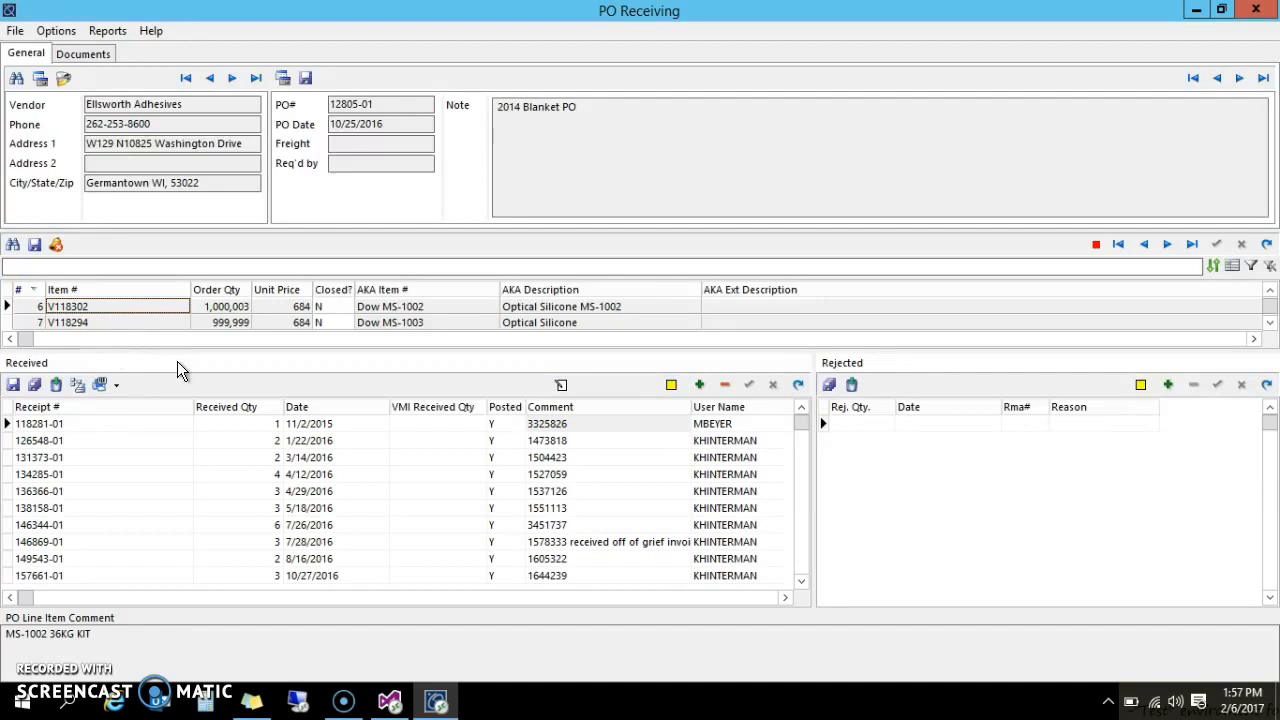
click(56, 425)
click(57, 445)
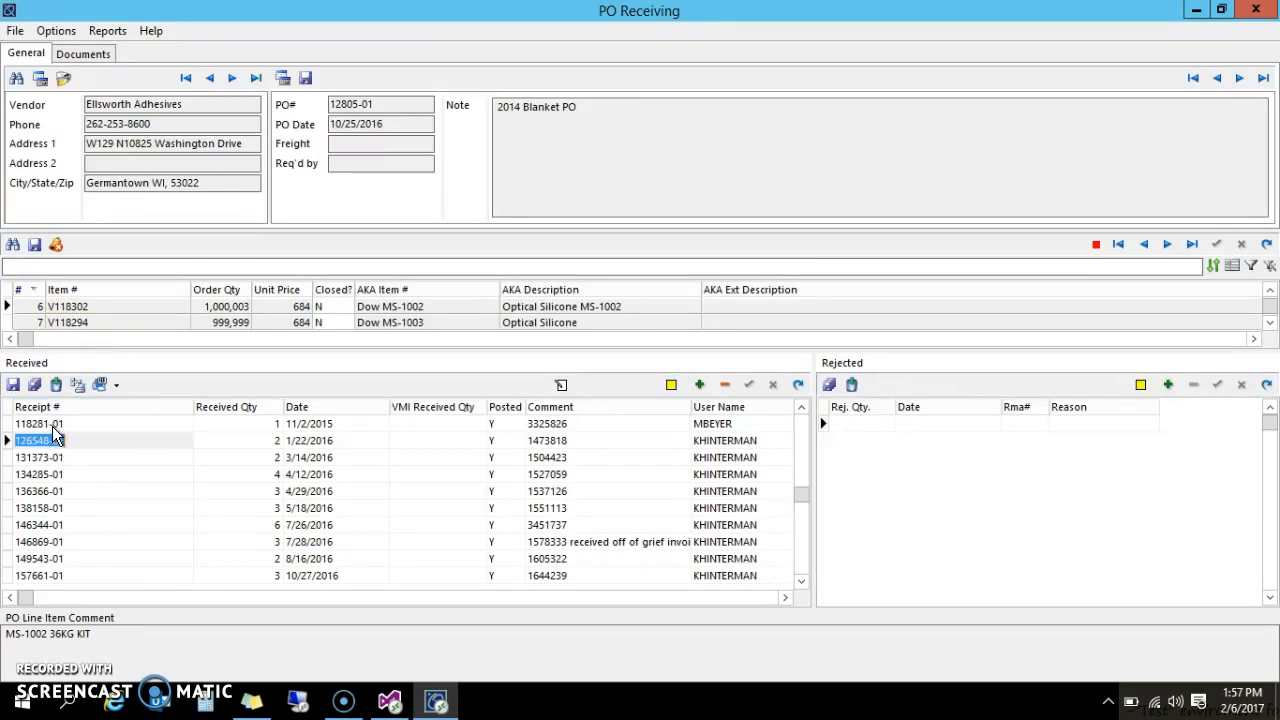
click(52, 426)
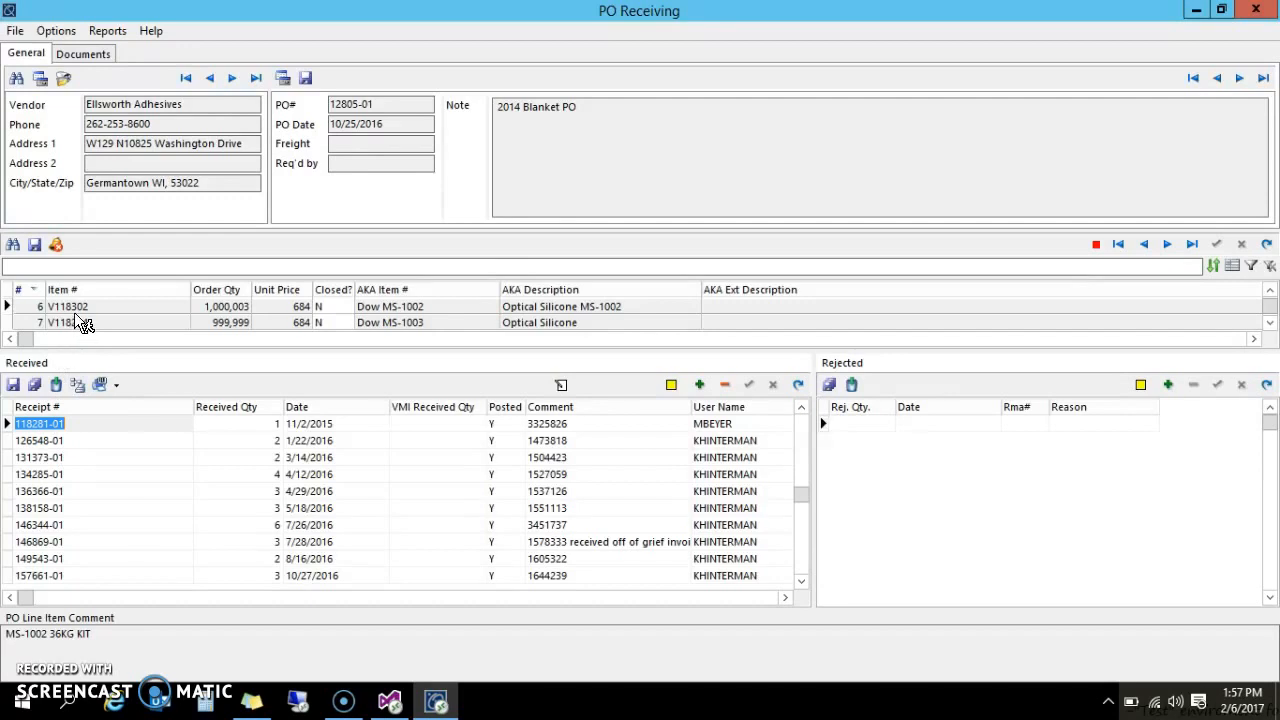